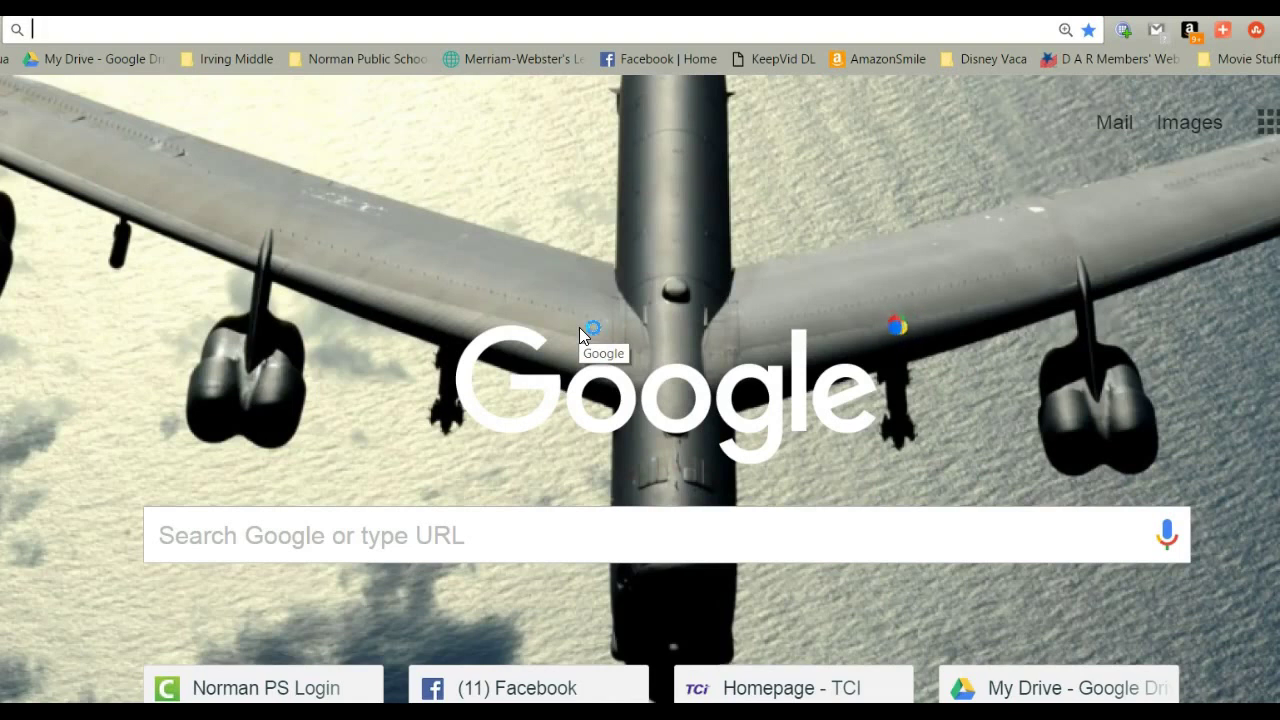
Load learntci.com and open its Student Sign In page
click(579, 327)
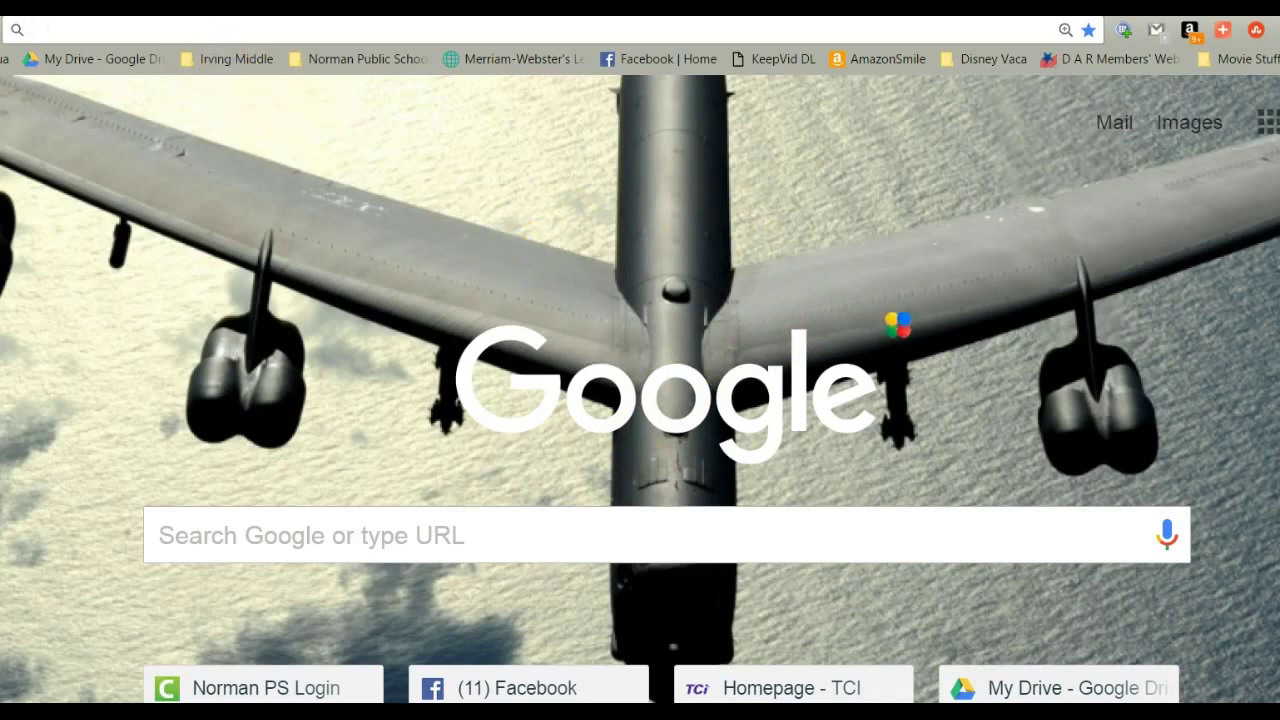
text(lear)
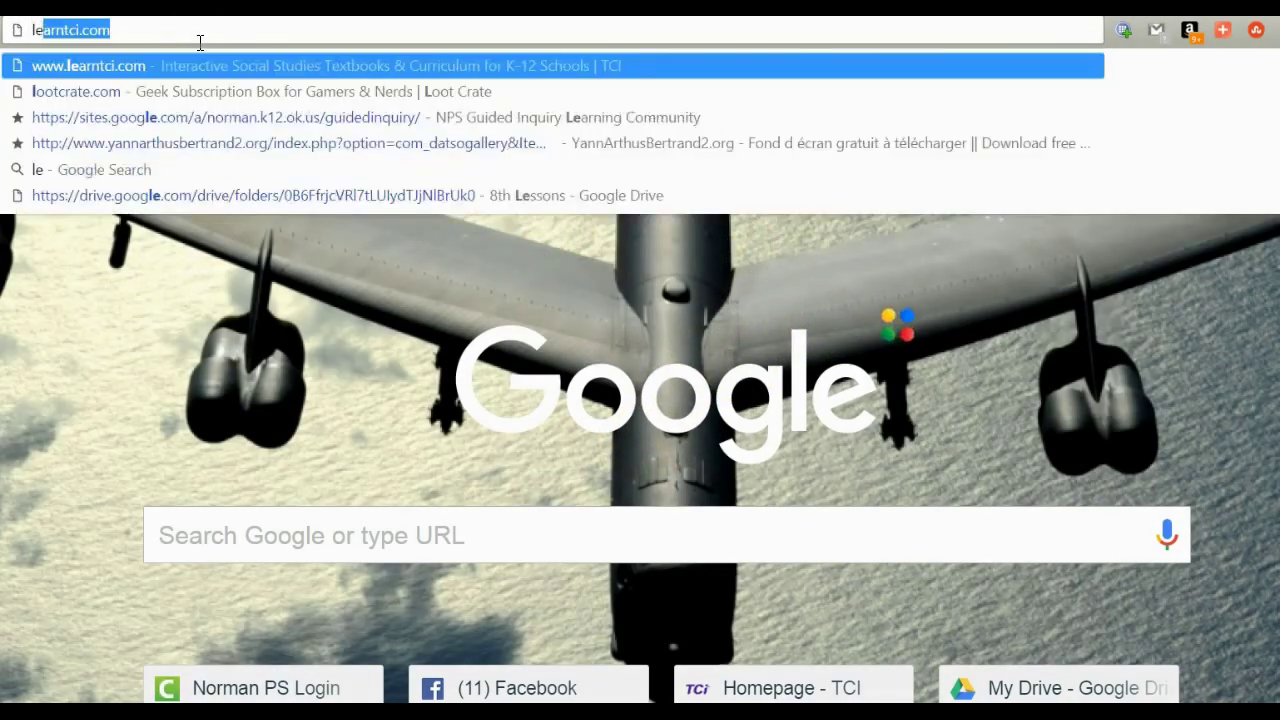
text(ntci.)
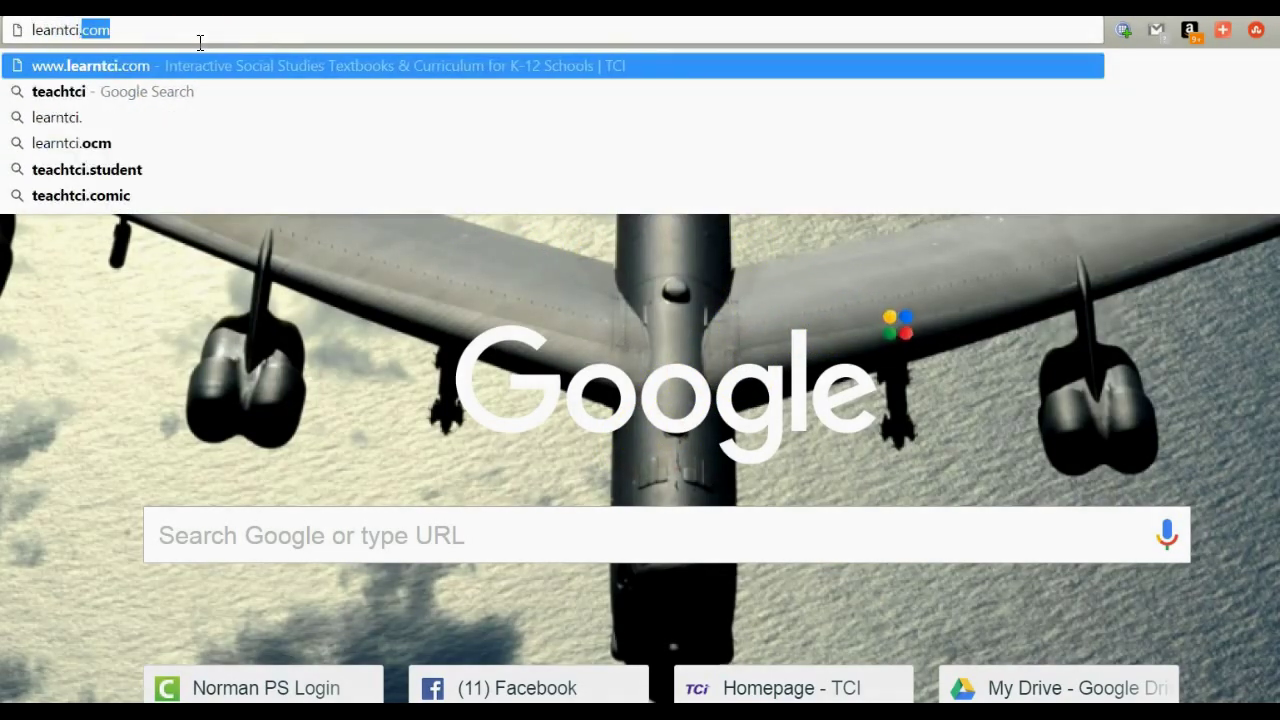
text(com)
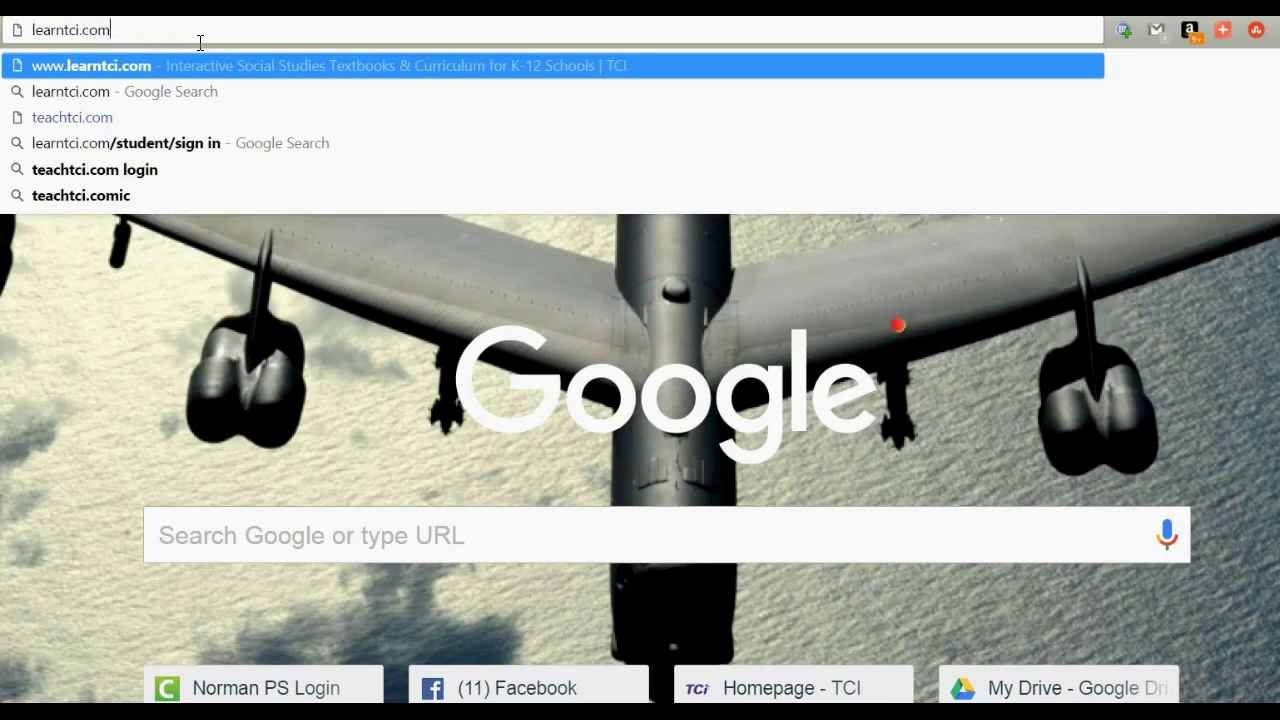
key(Return)
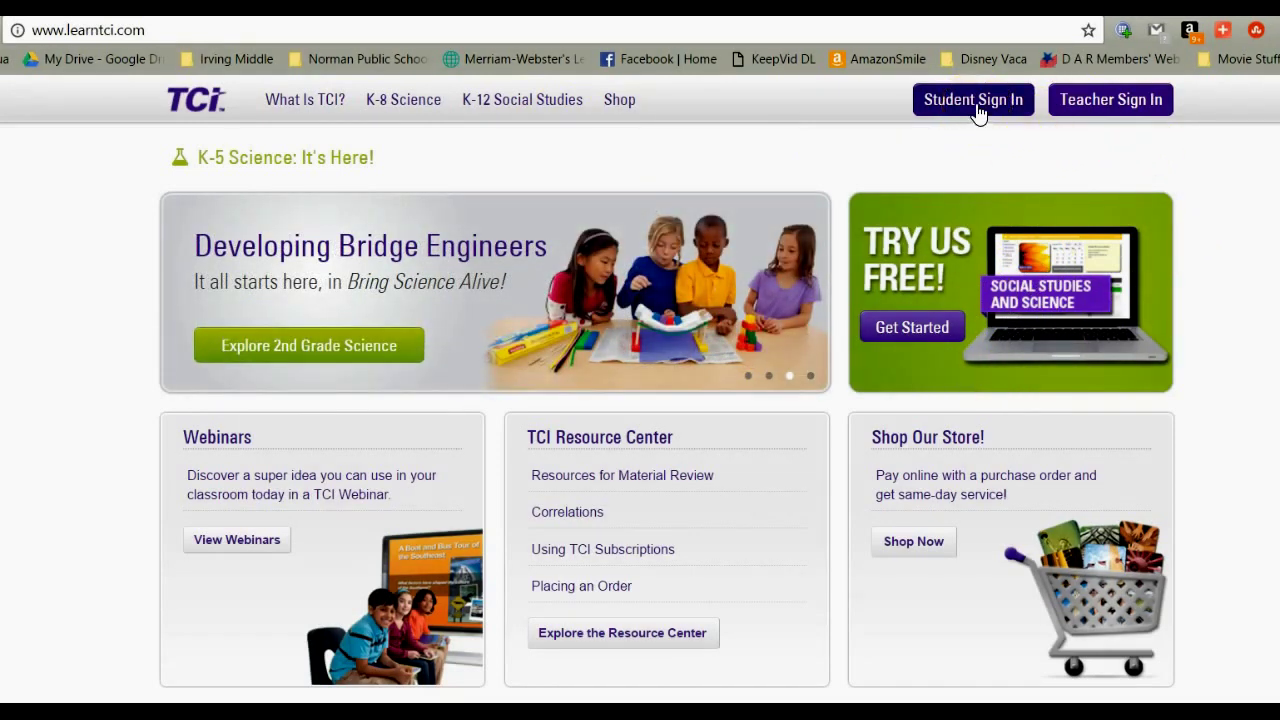
click(1084, 118)
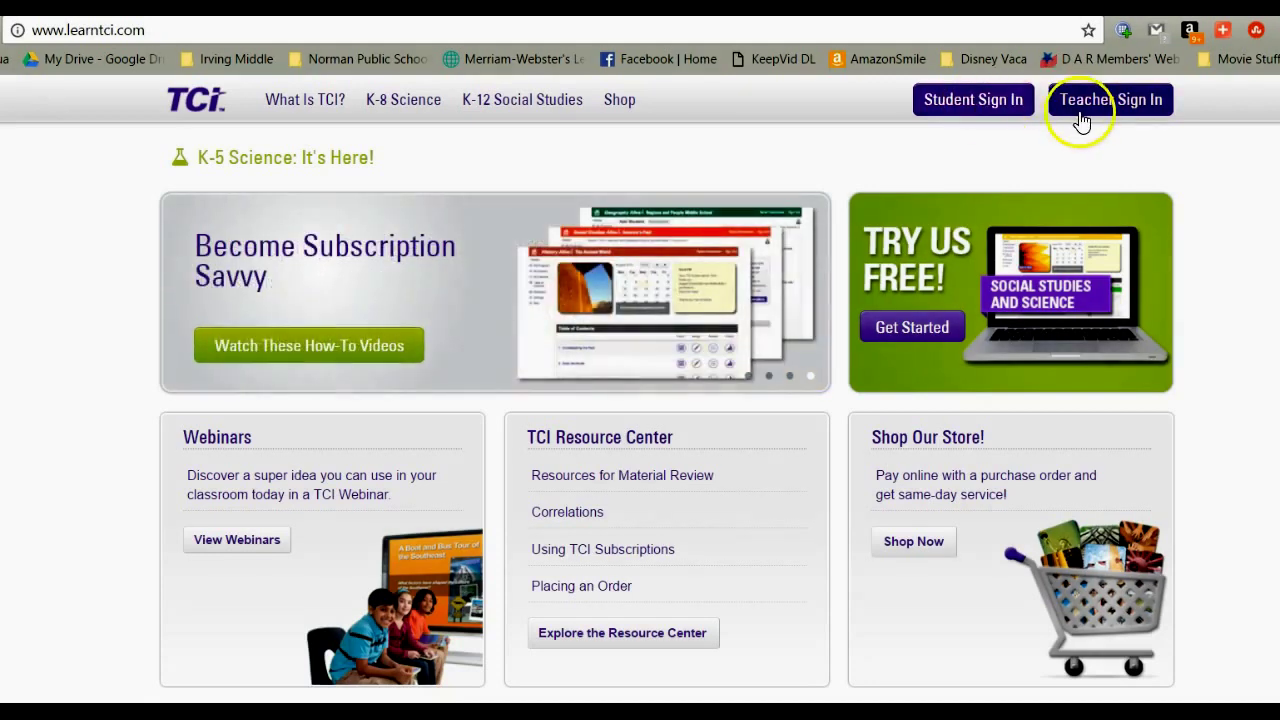
click(957, 114)
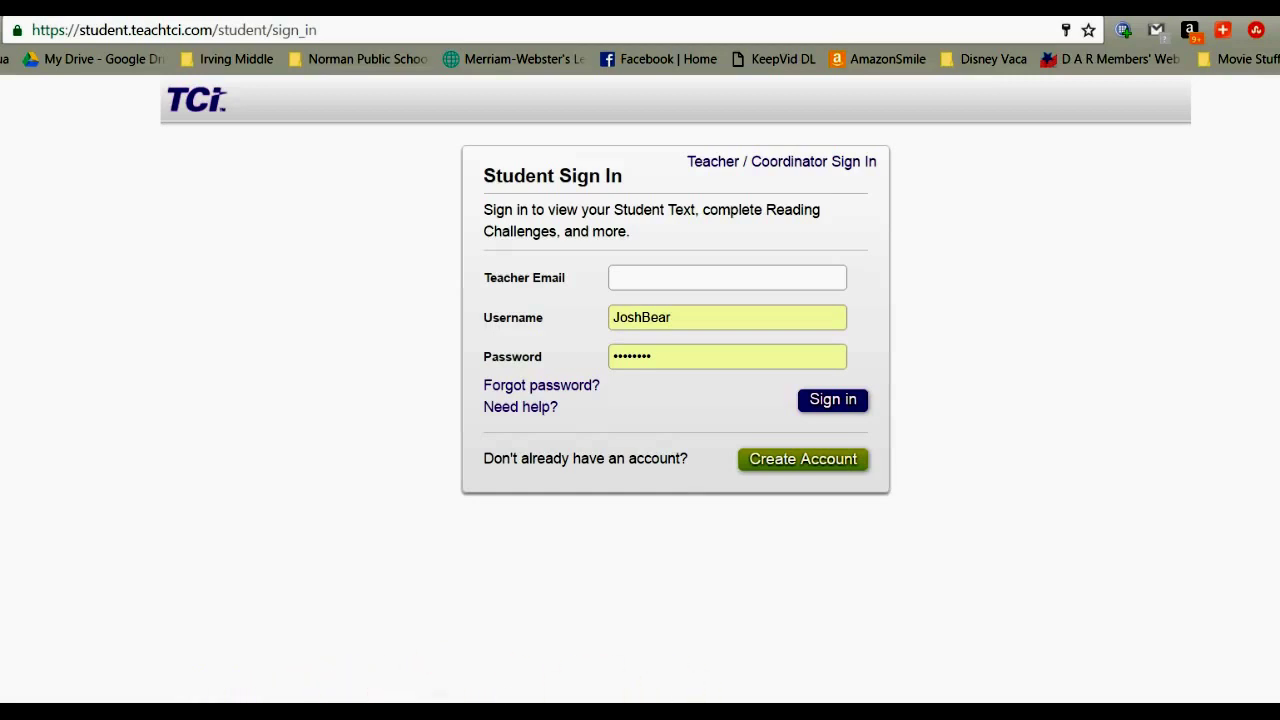
Open the Create Account sign-up form from the Student Sign In page
click(827, 468)
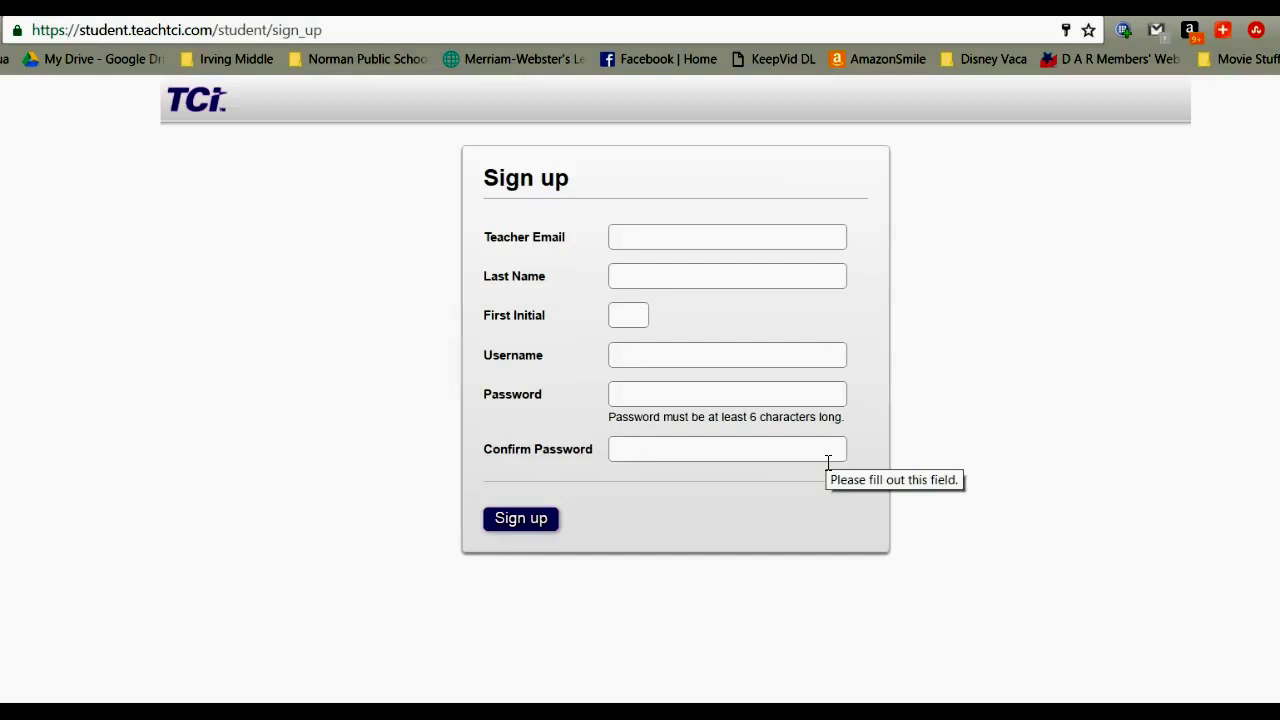
click(635, 241)
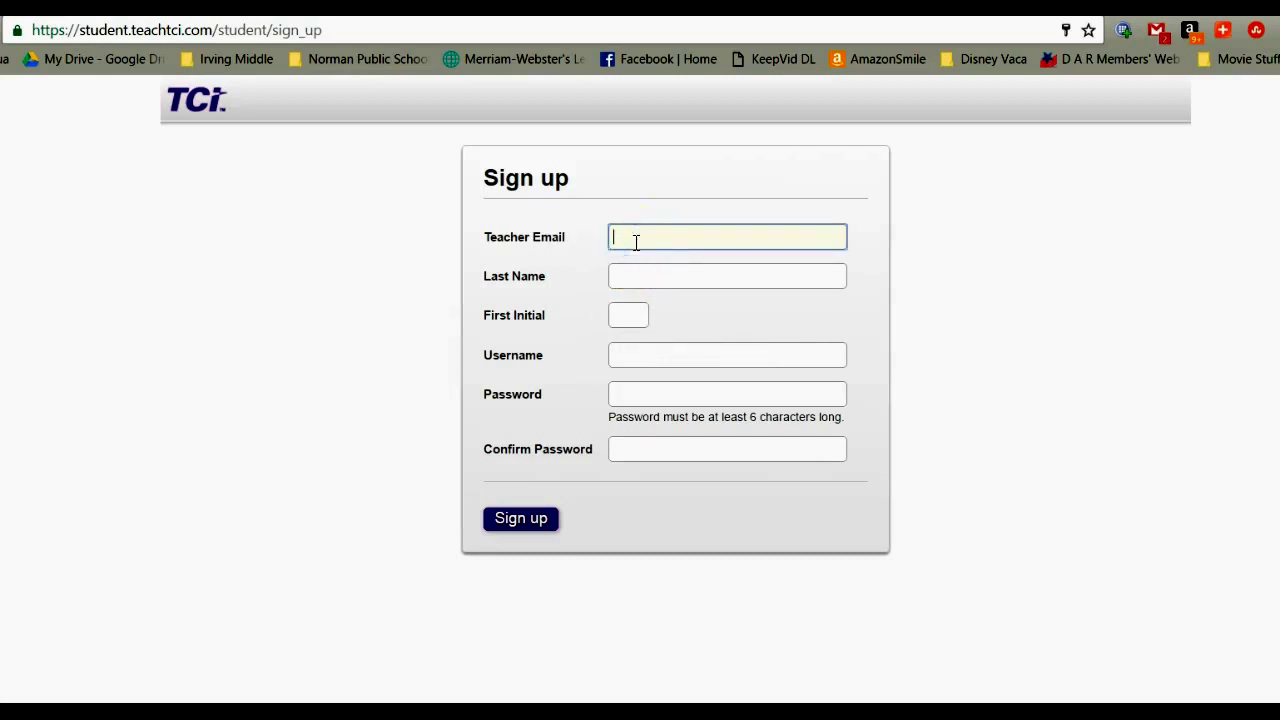
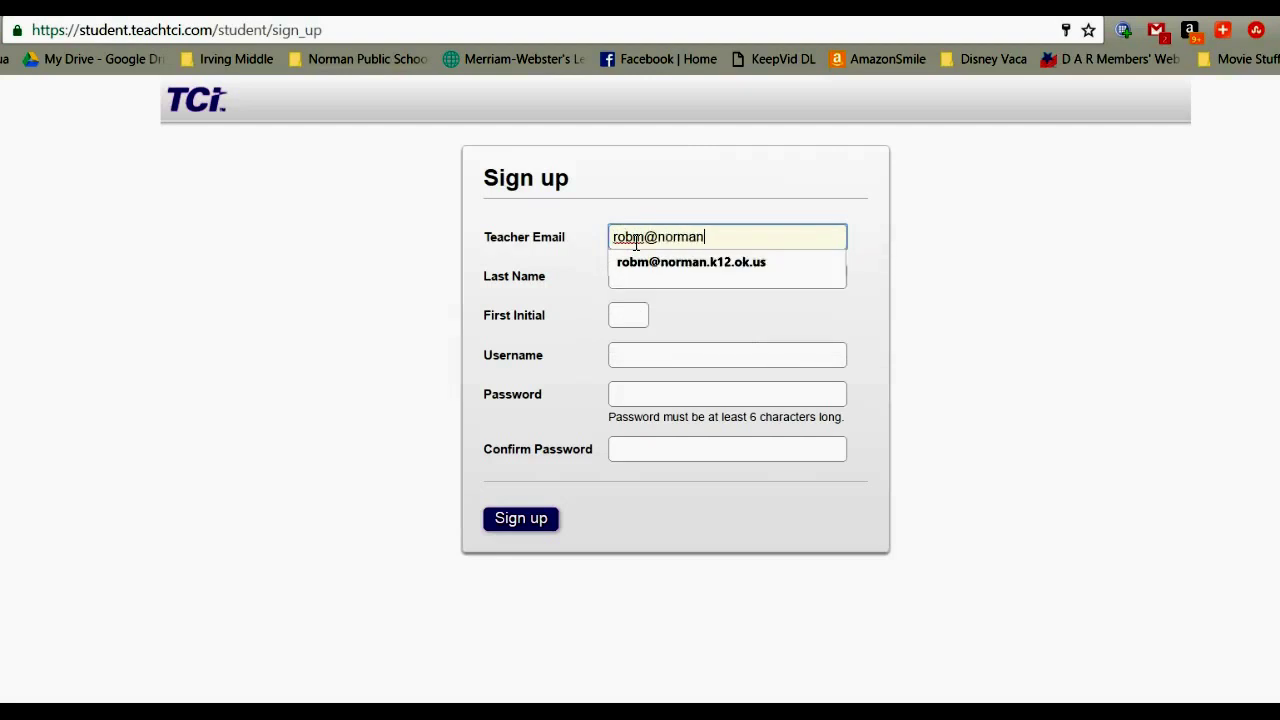
key(Tab)
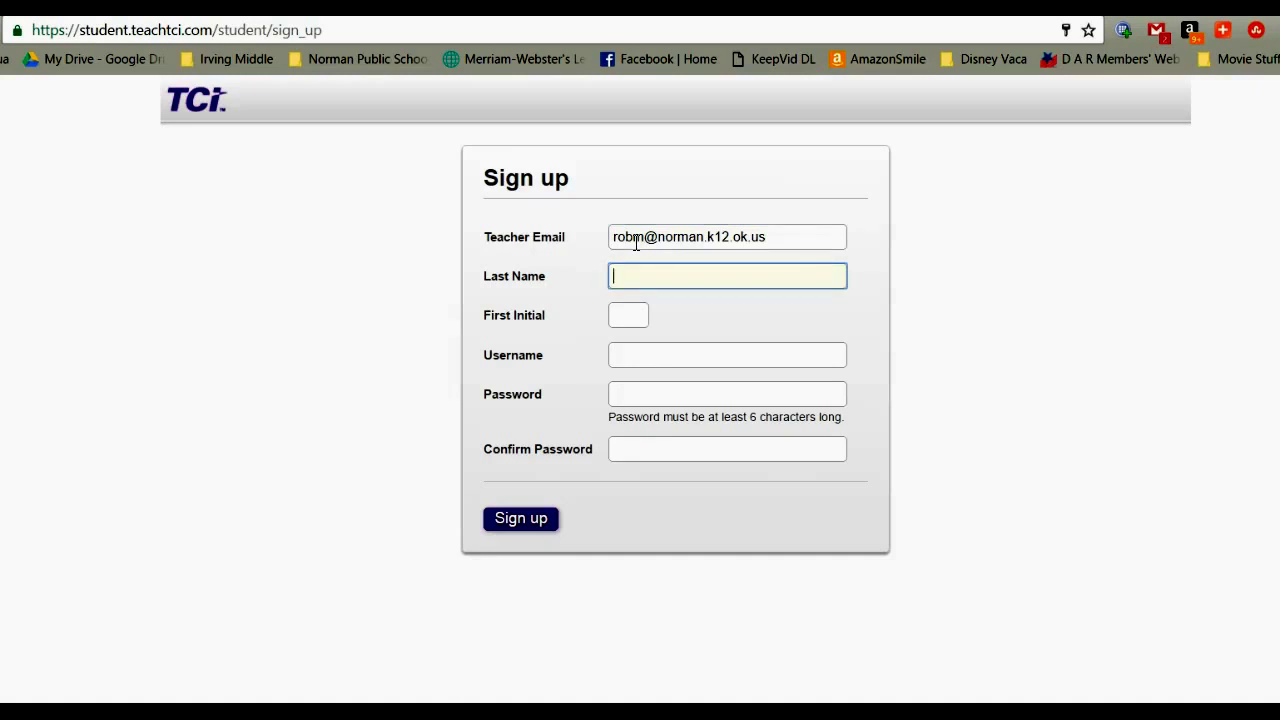
text(Was)
text(hington)
key(Tab)
text(G)
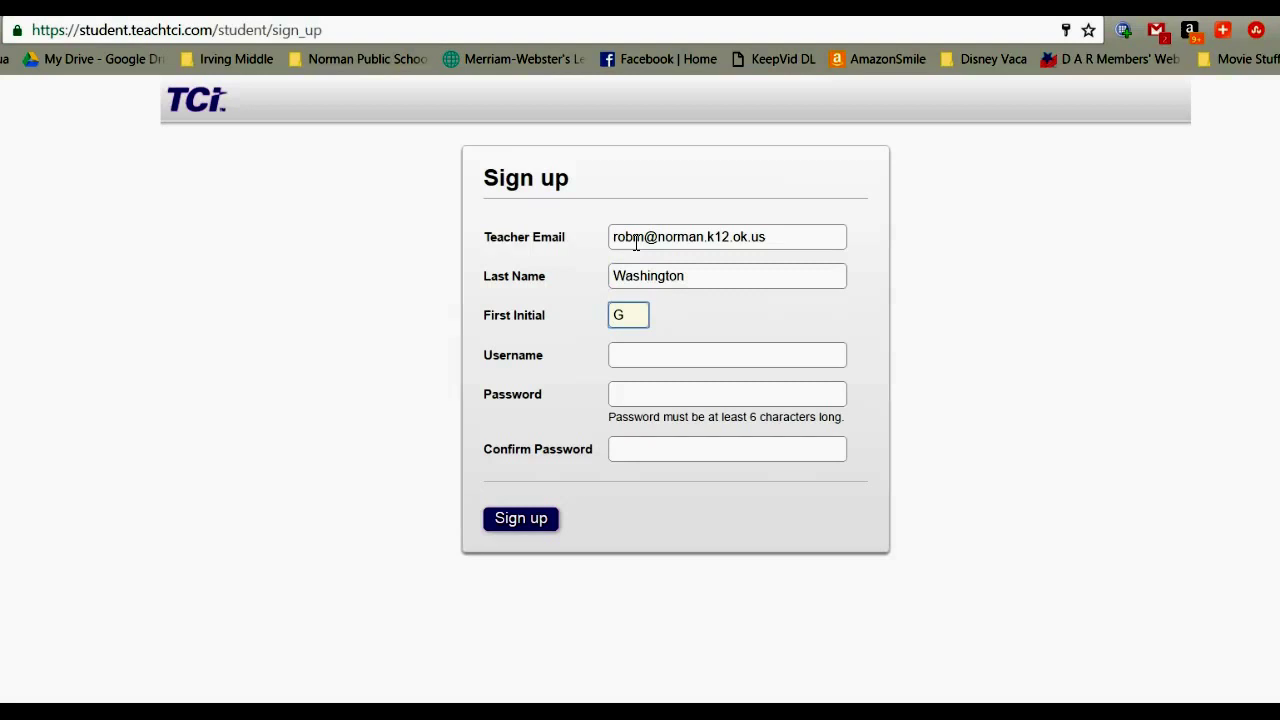
key(Tab)
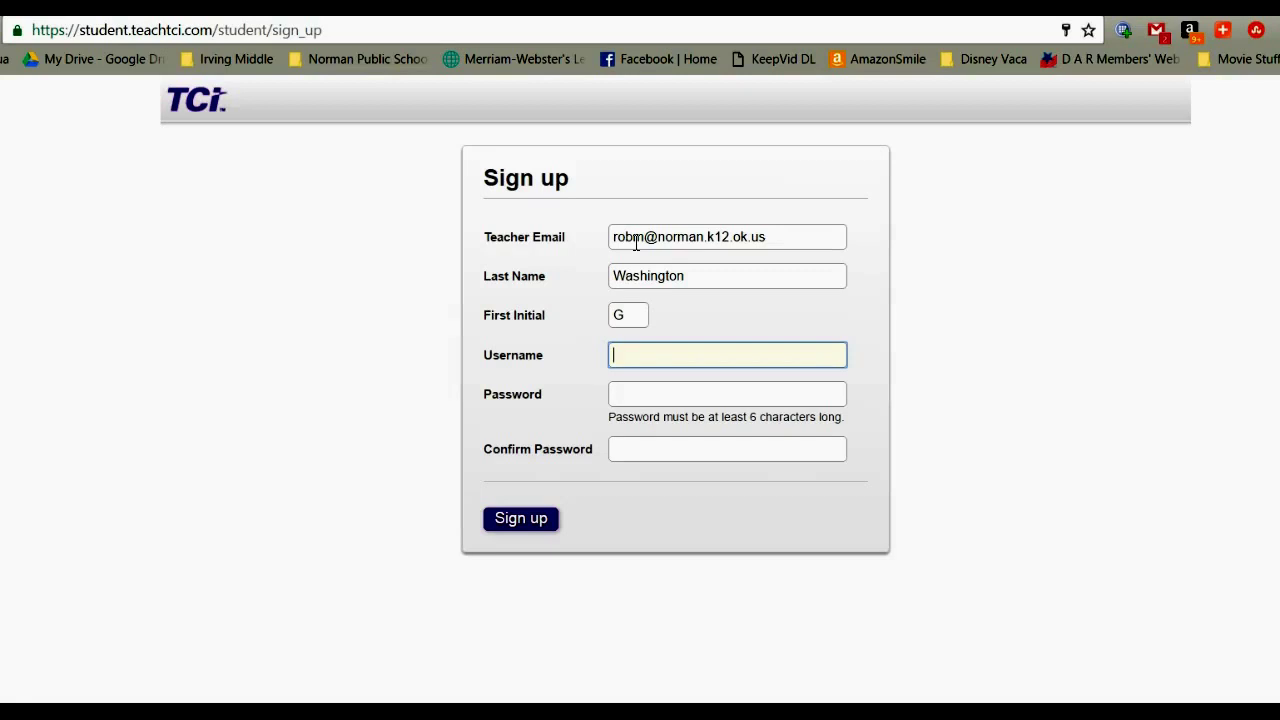
text(First)
text(Pre)
text(z)
key(Tab)
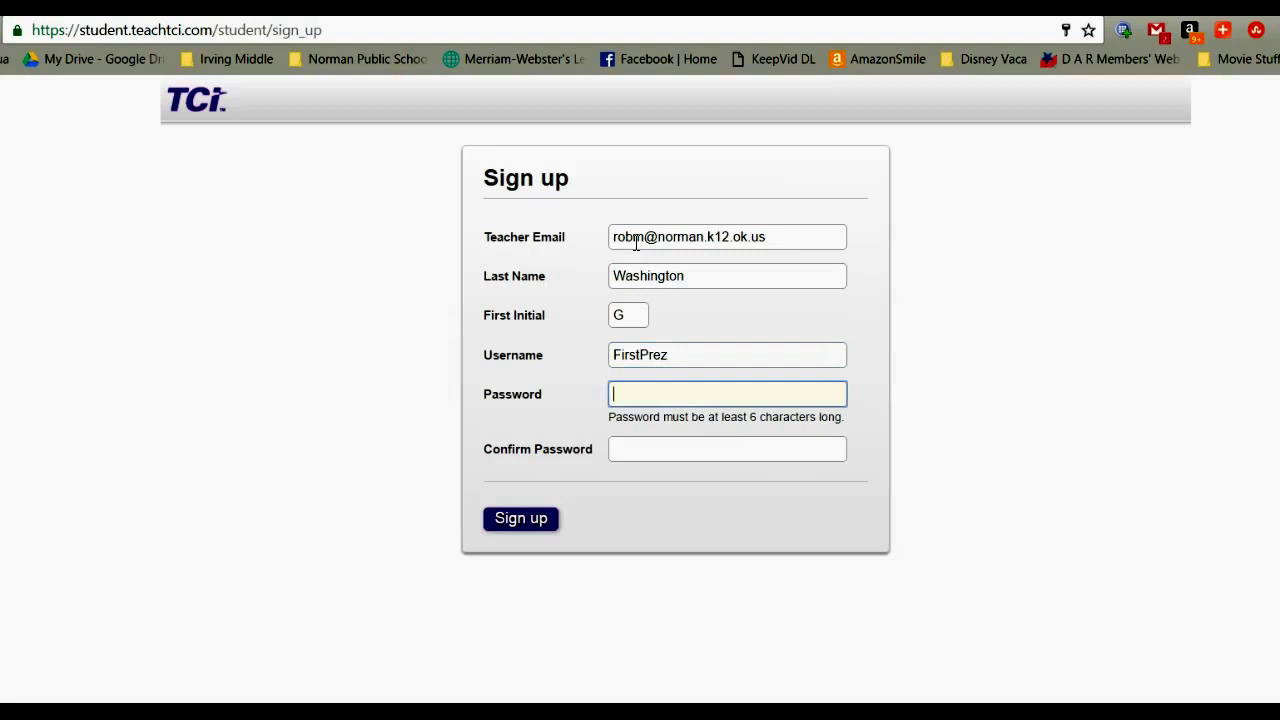
text(••••••••)
key(Tab)
text(••••)
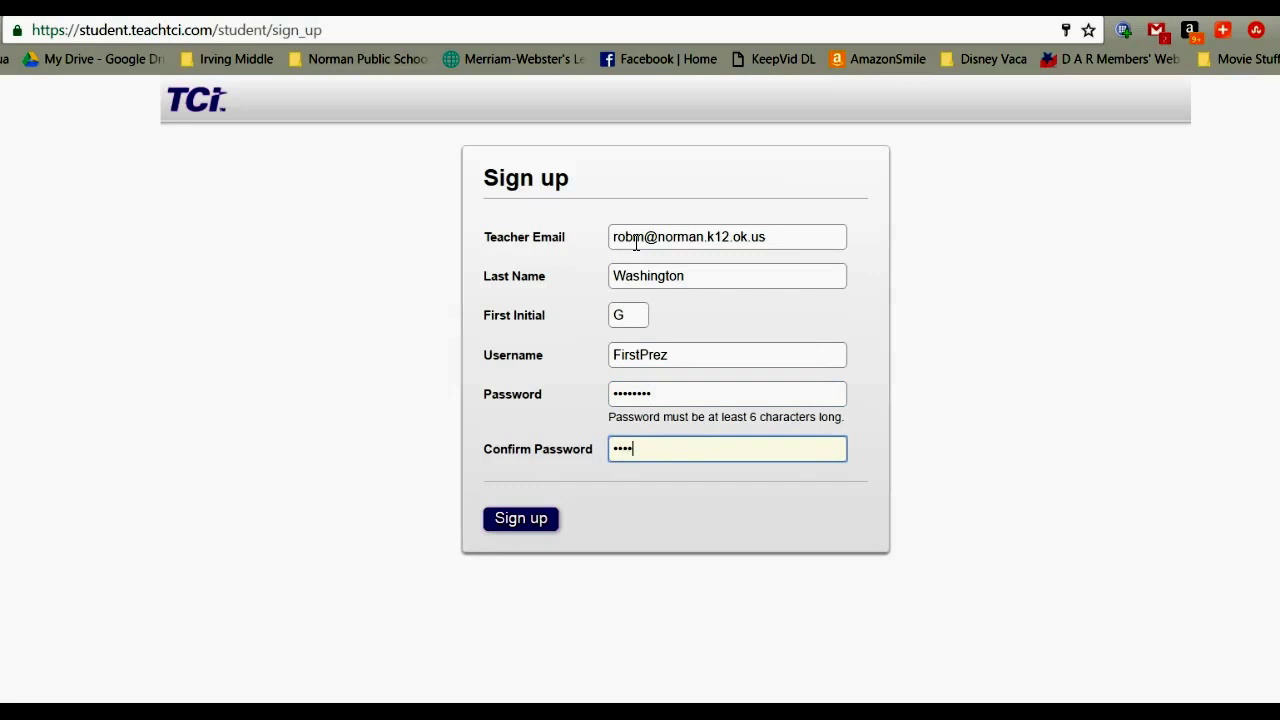
text(••••)
click(518, 524)
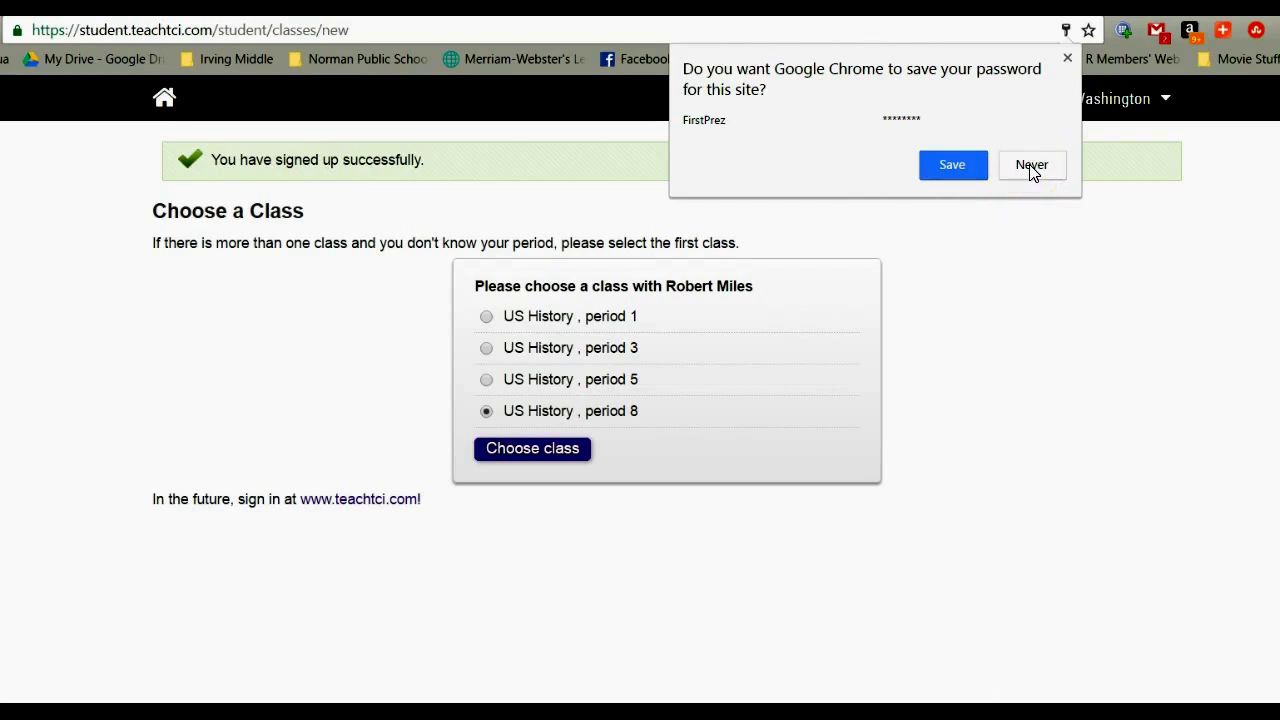
Decline Chrome's password save, then join the US History, period 1 class
click(1033, 167)
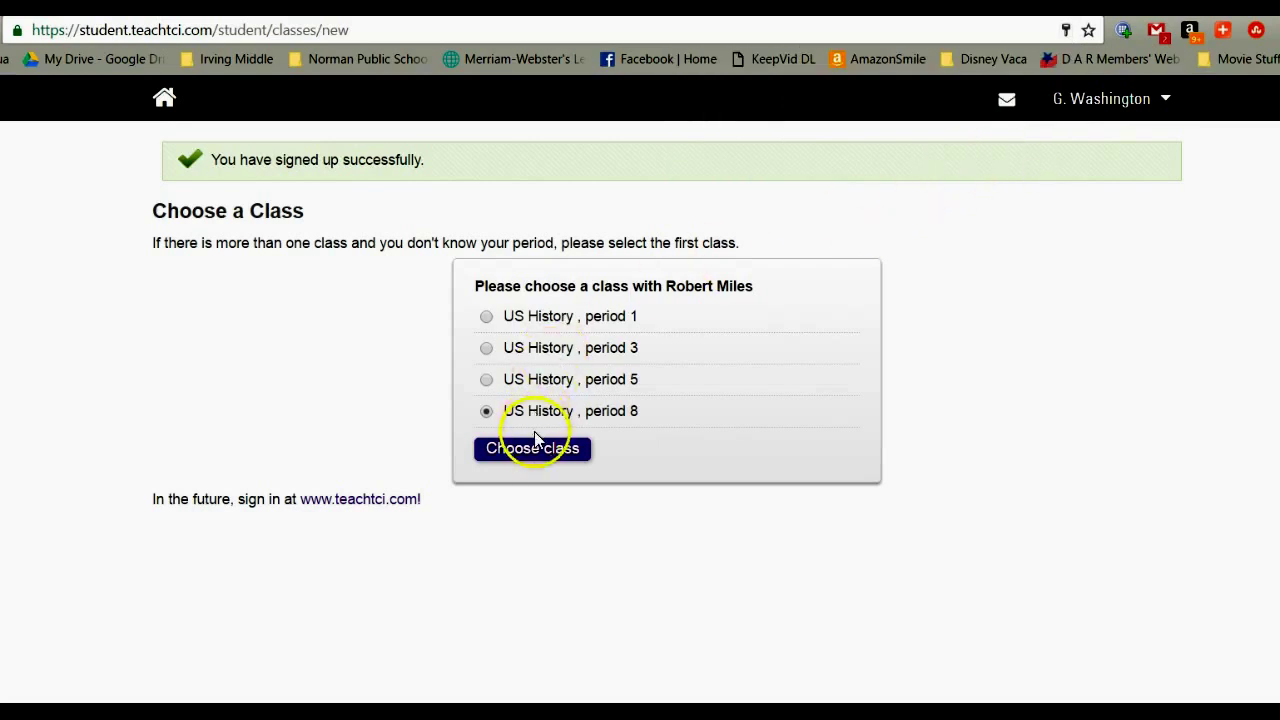
click(489, 322)
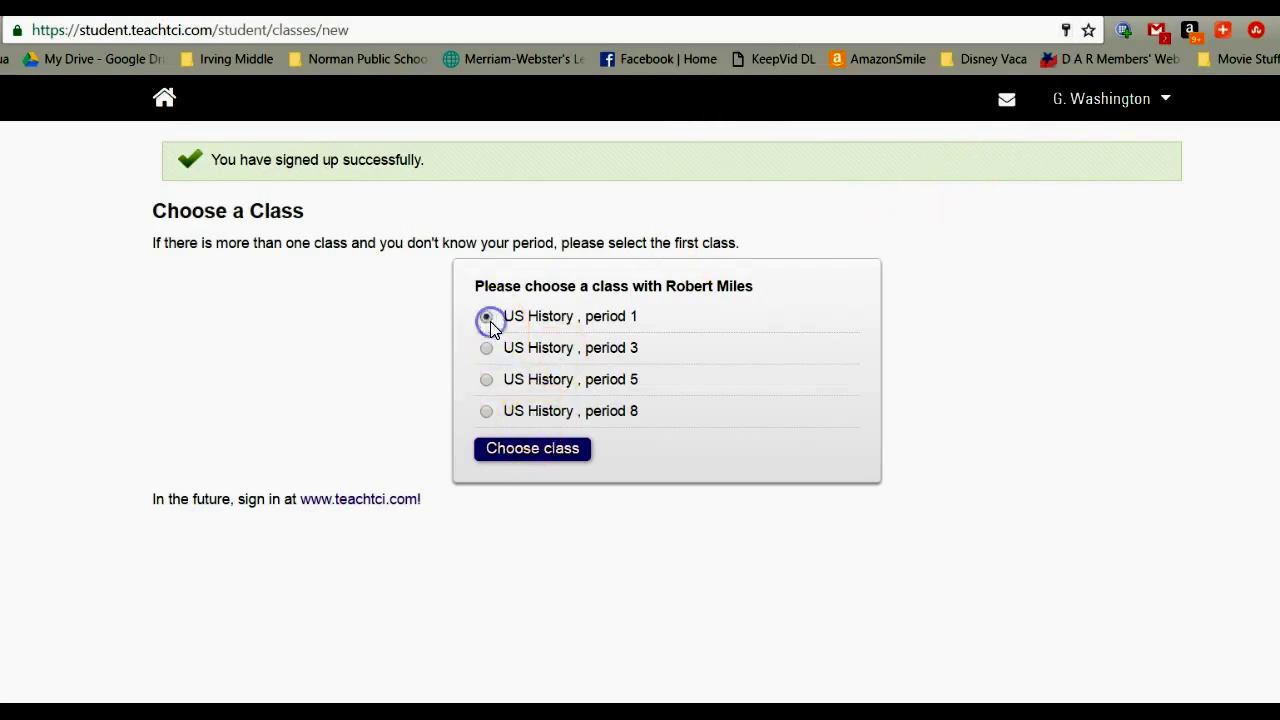
click(514, 452)
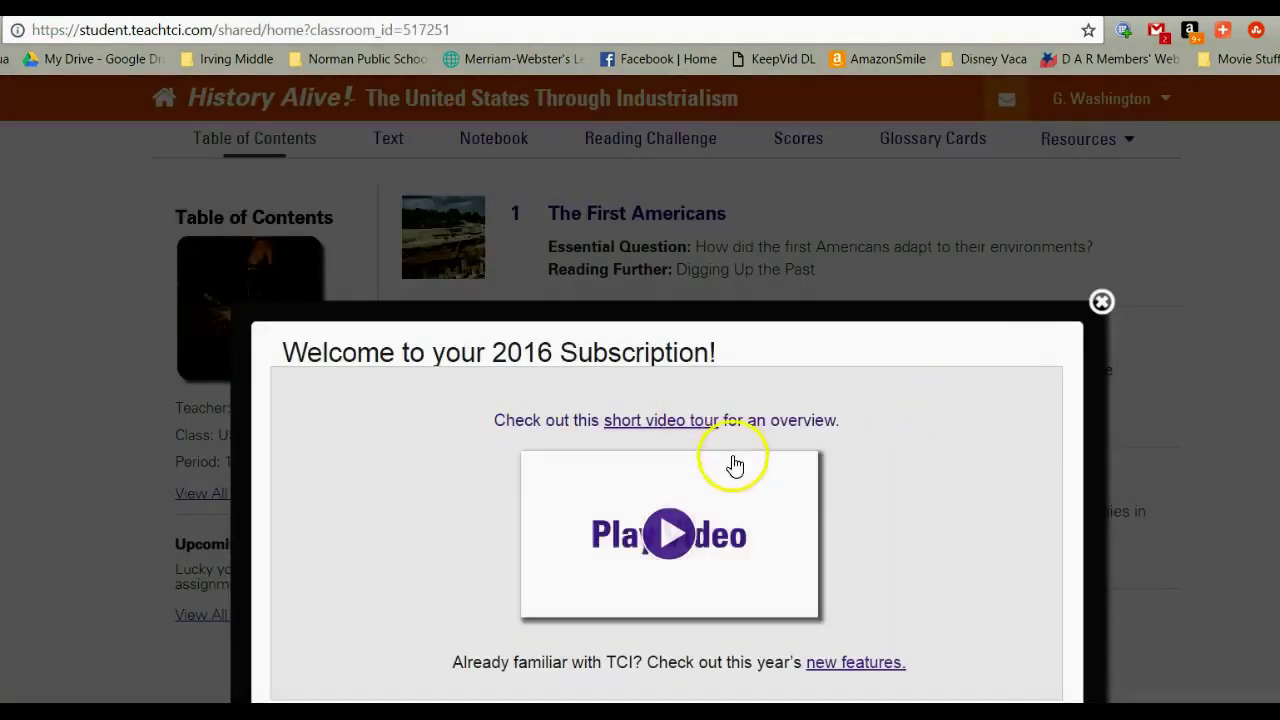
Close the subscription welcome popup and open the G. Washington account menu
click(1101, 303)
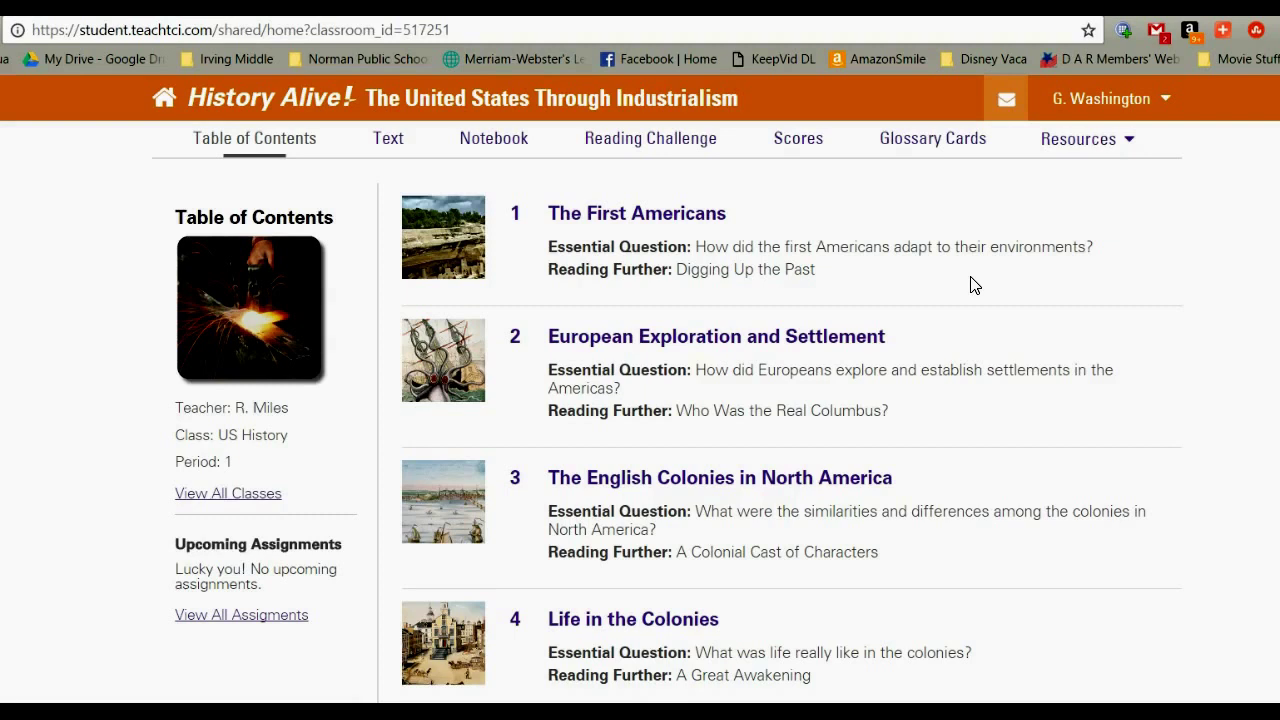
click(1164, 97)
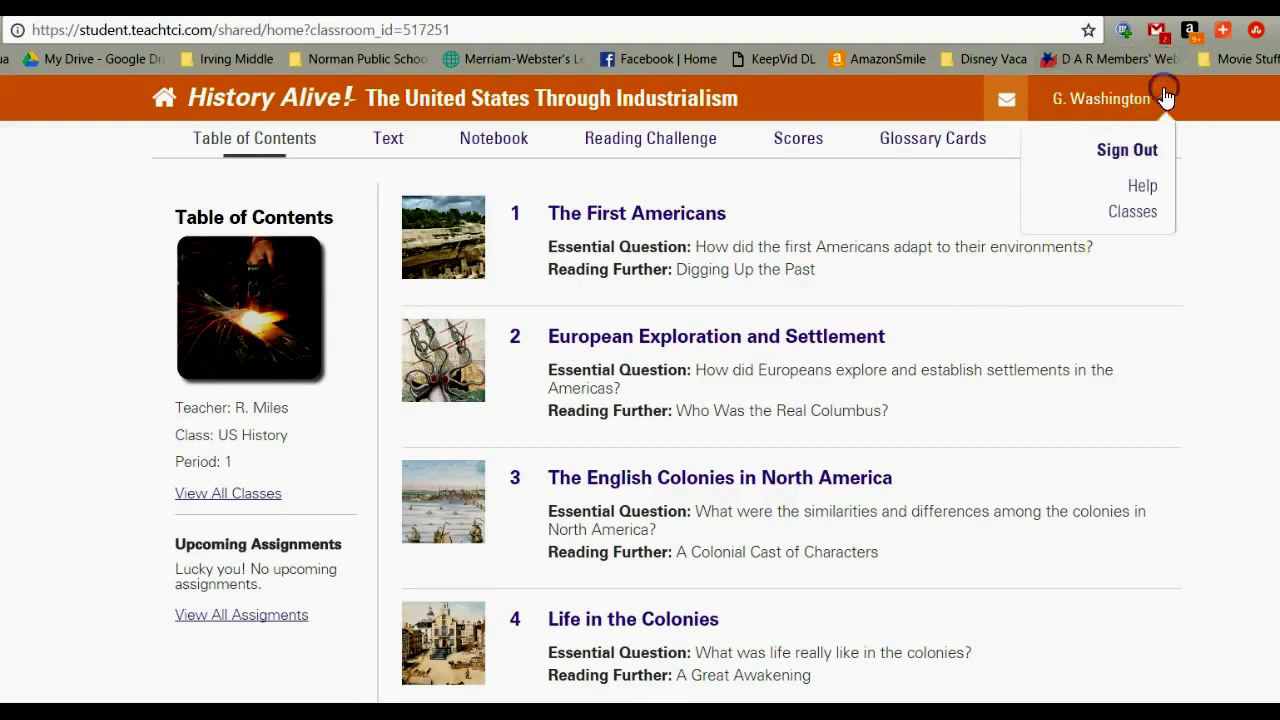
Sign out, then clear the autofilled username and password on the sign-in page
click(1137, 158)
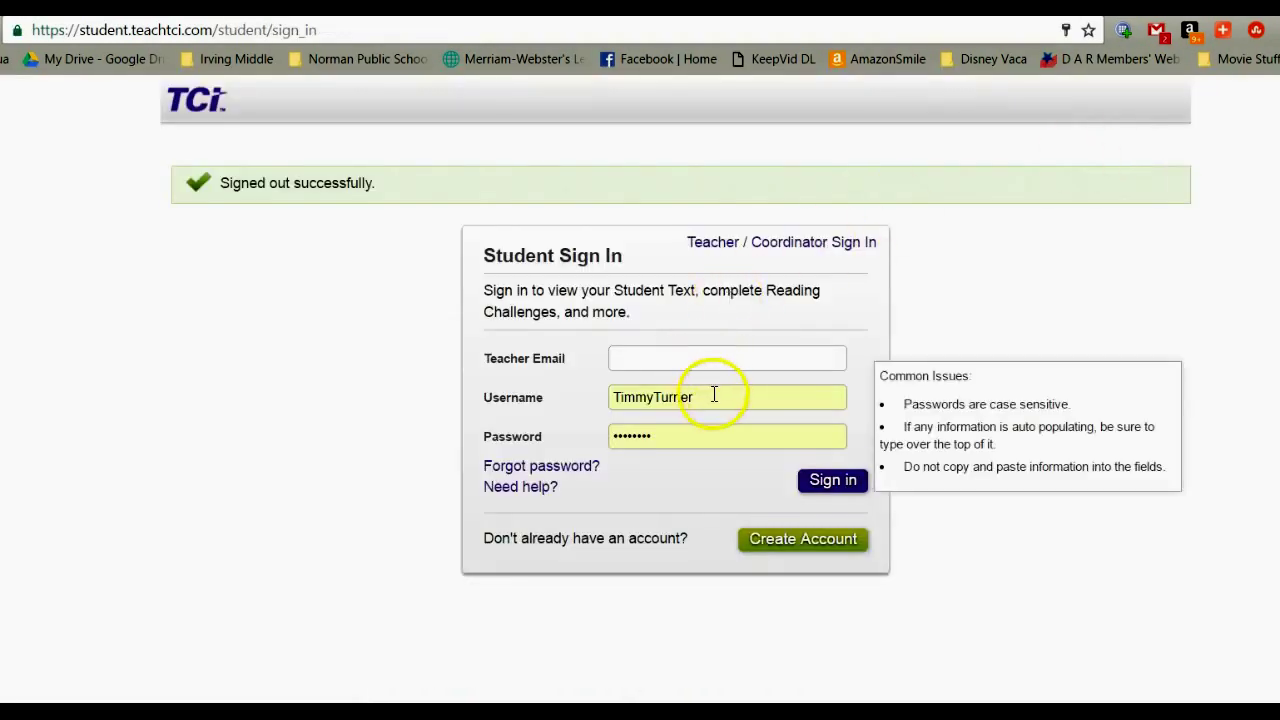
click(714, 395)
double_click(714, 395)
key(BackSpace)
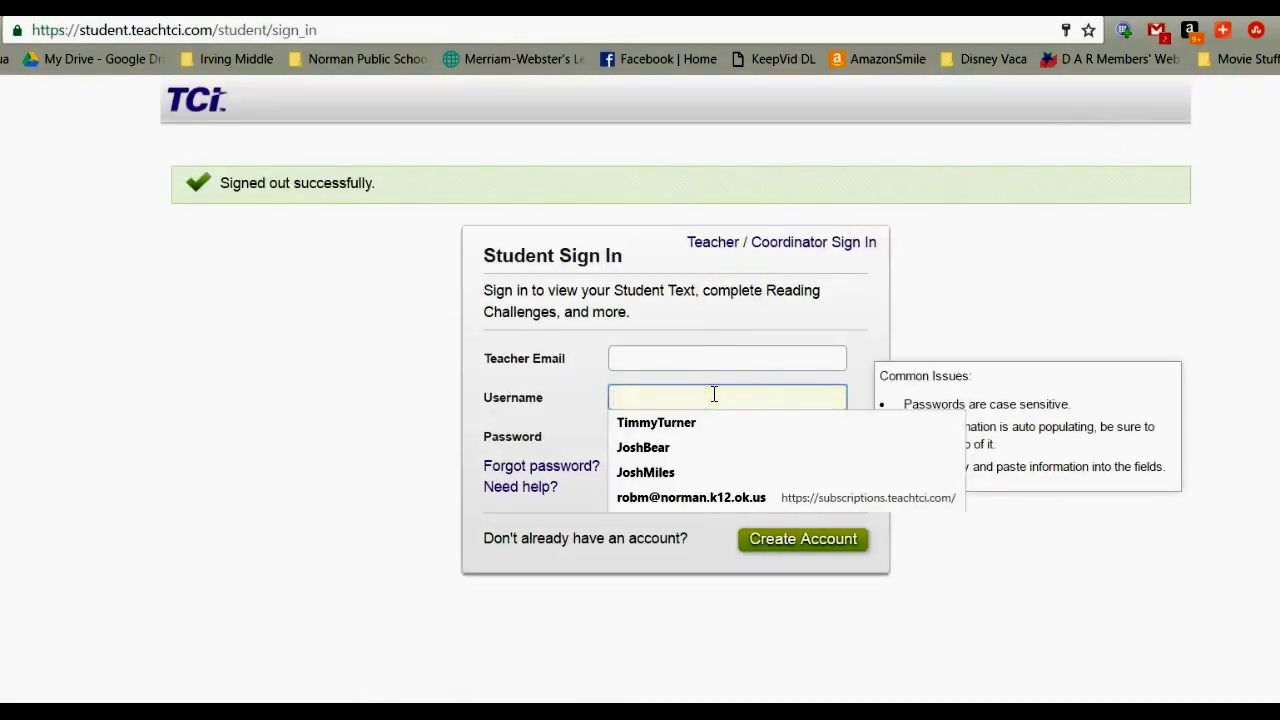
key(Tab)
text(•••••••)
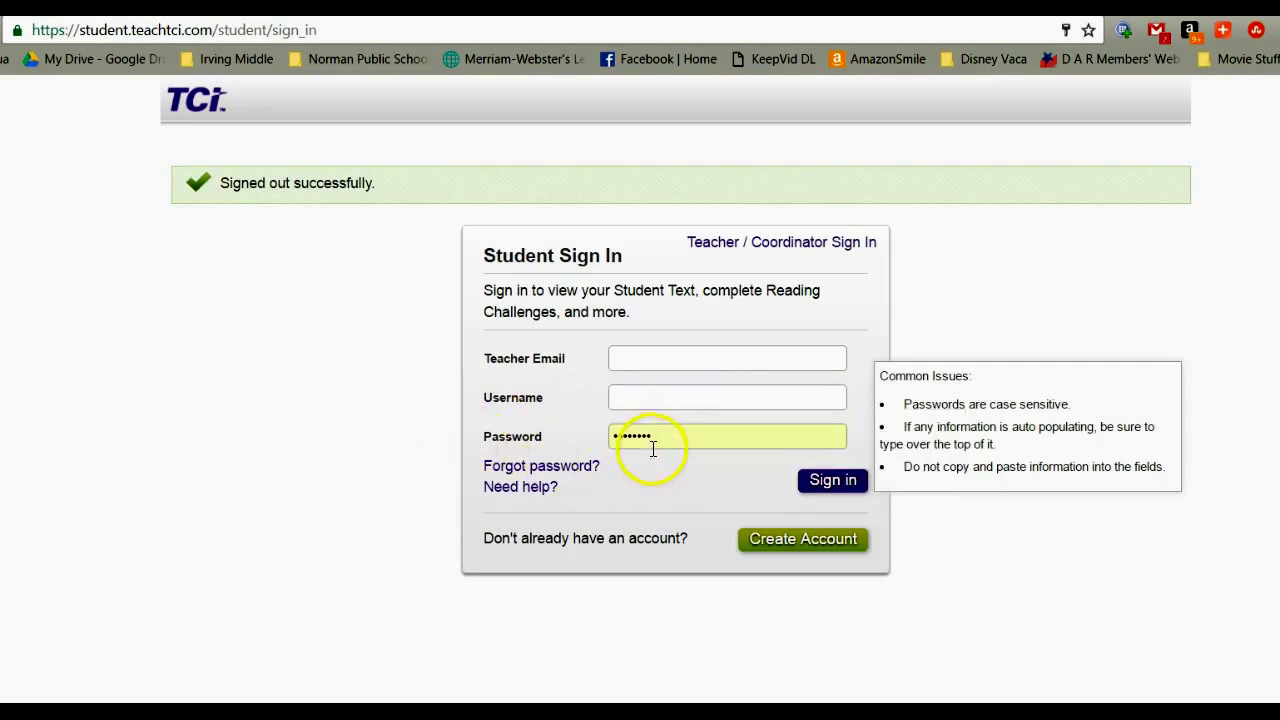
double_click(656, 437)
key(BackSpace)
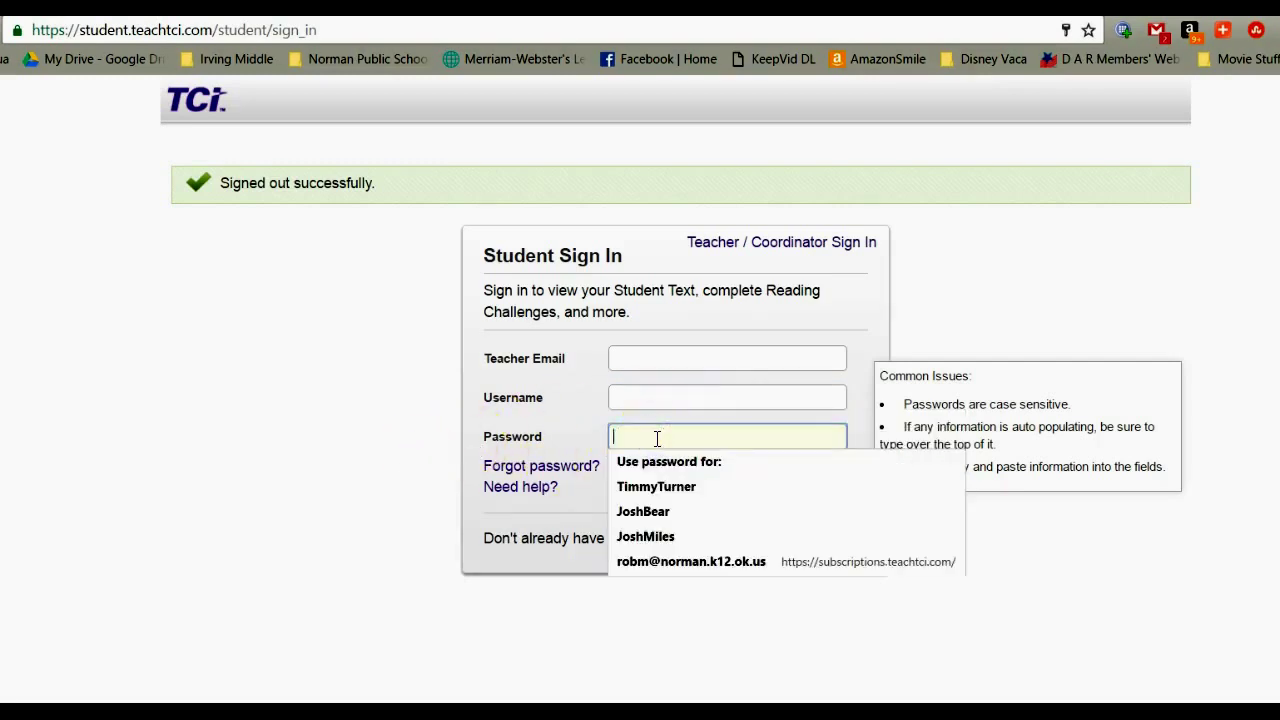
Dismiss the saved-password suggestions and close the forgotten-password advice tooltip
click(309, 479)
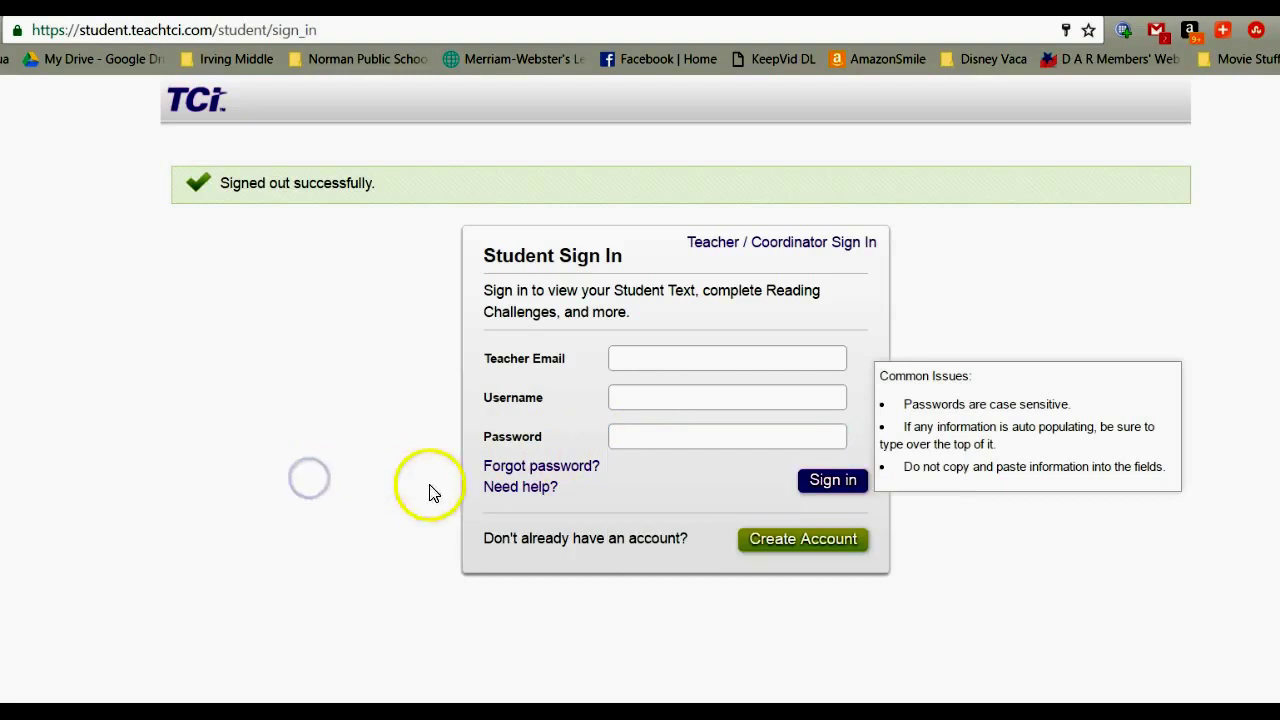
click(534, 470)
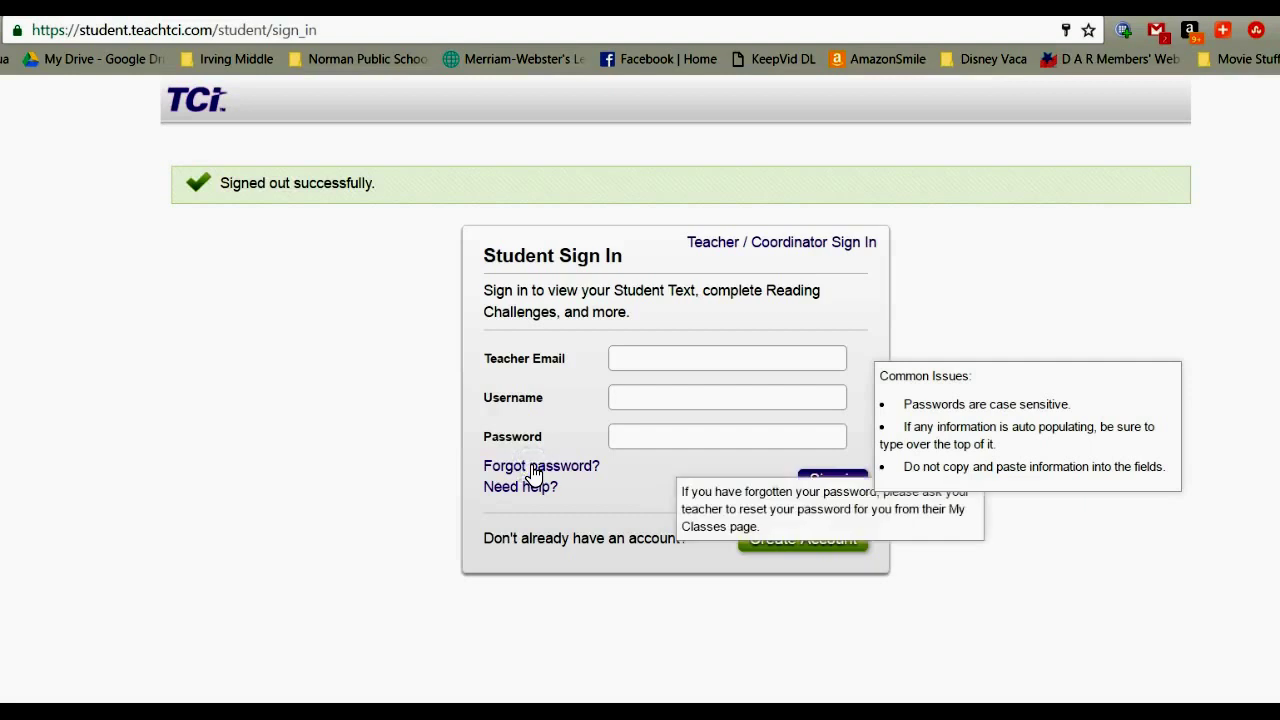
click(765, 555)
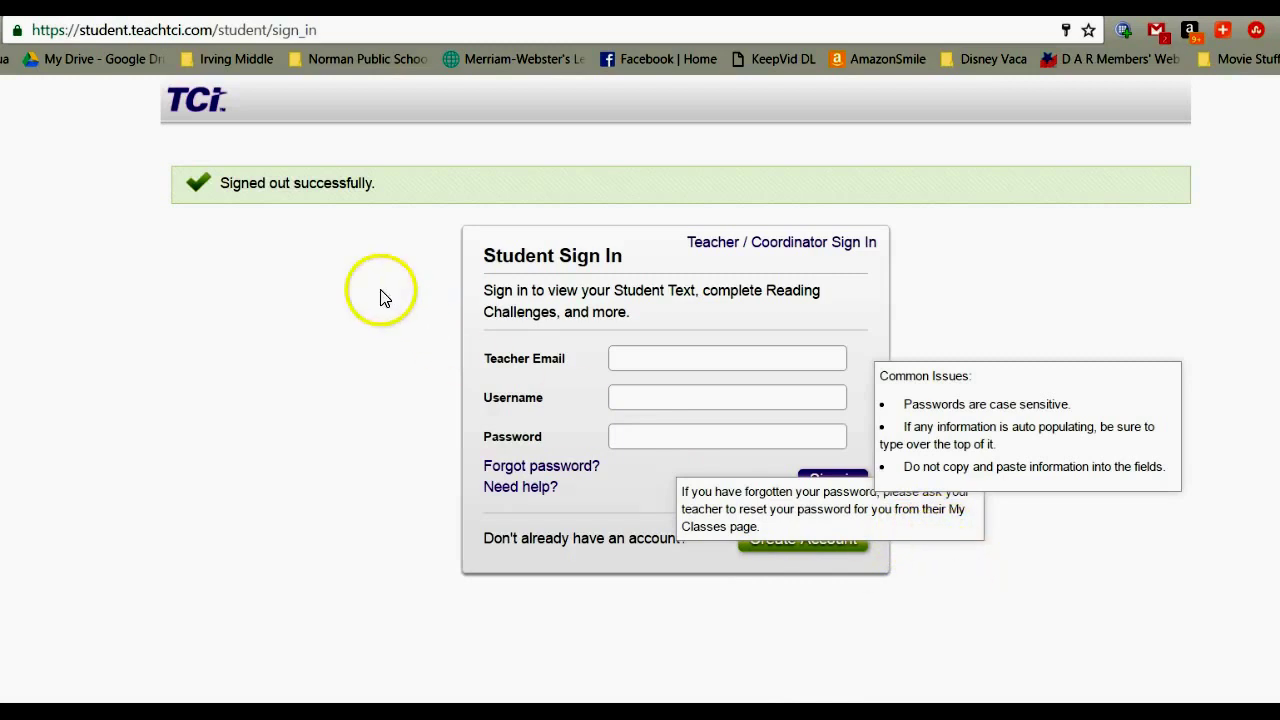
click(310, 295)
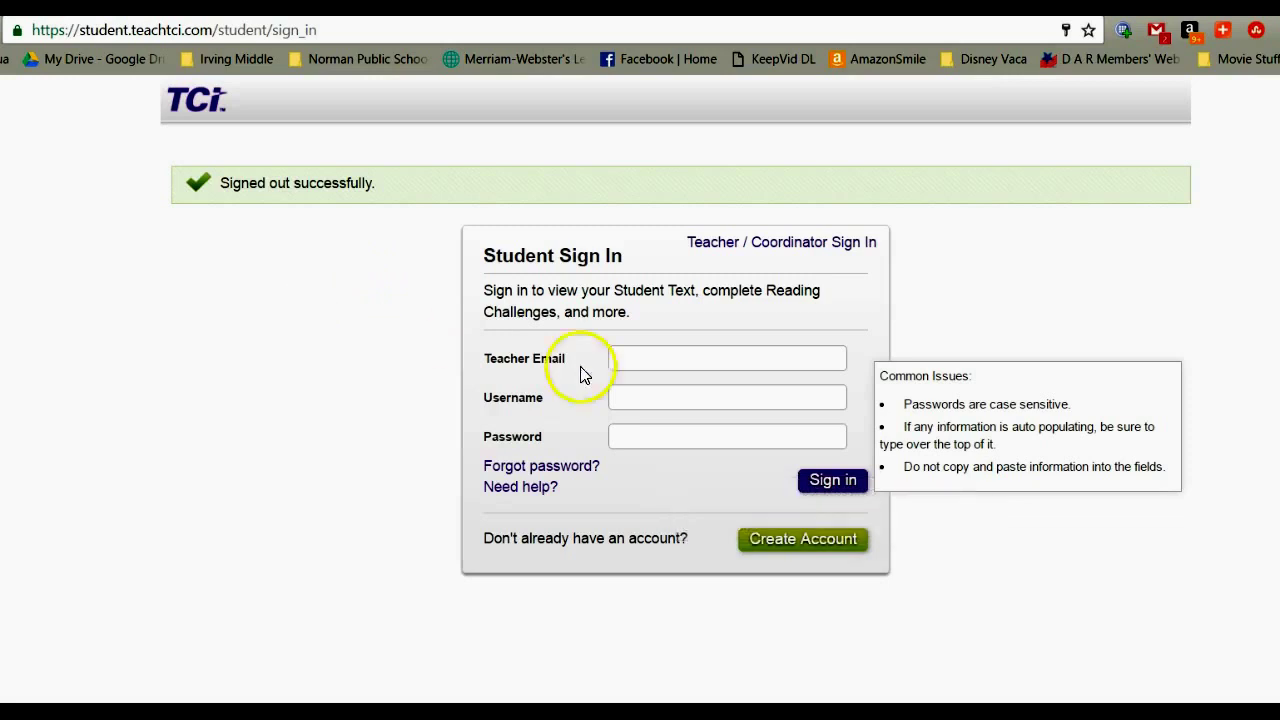